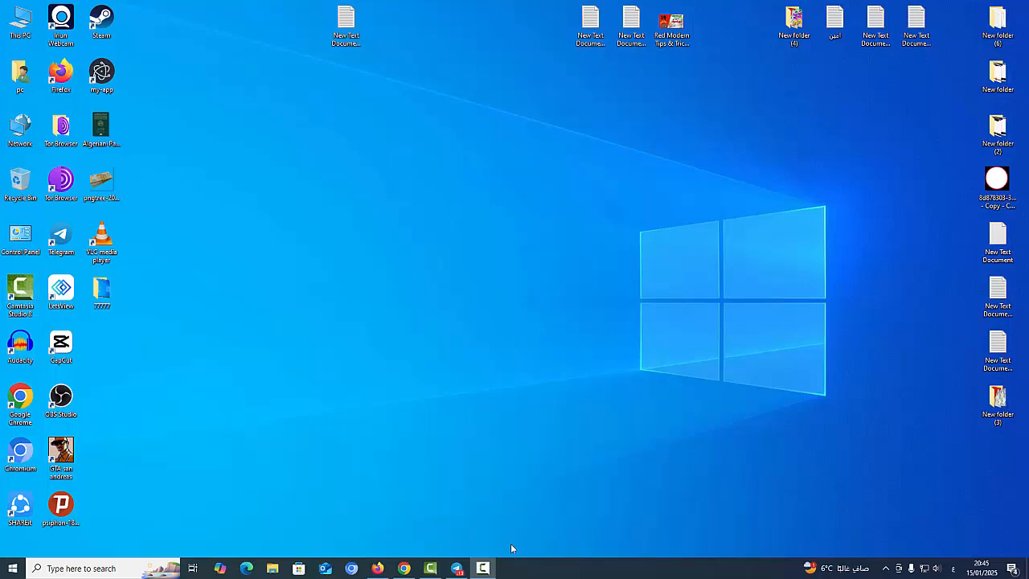
left_click(493, 567)
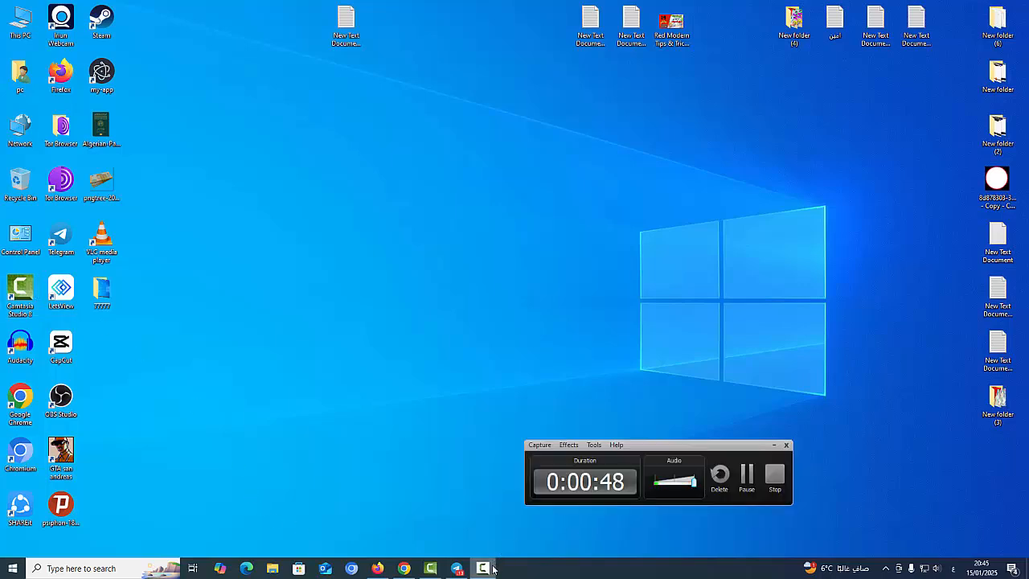
left_click(493, 568)
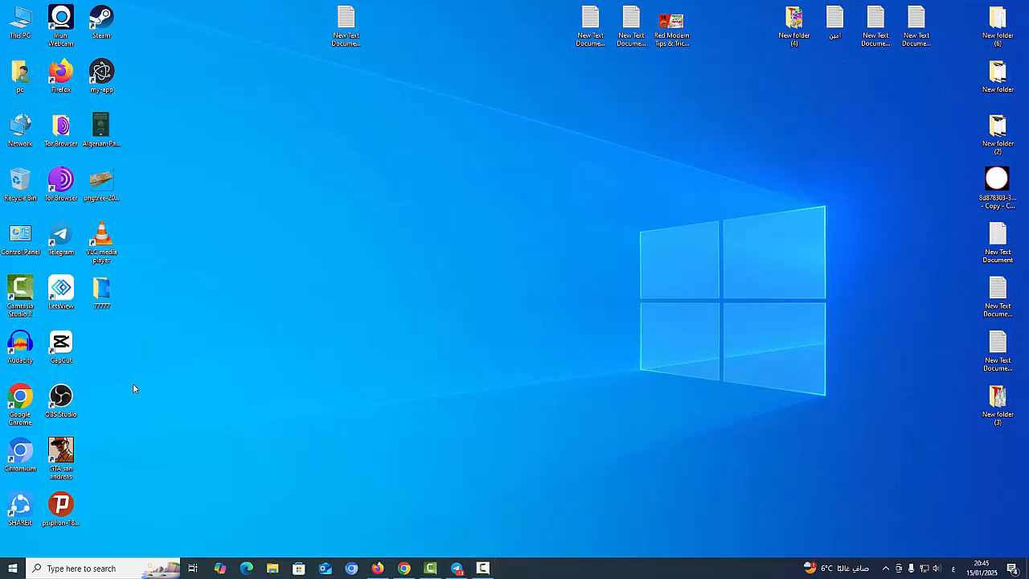
Step: Switch to Camtasia Studio and import the video 20250114_194314 from the SHAREit > SM-A556E > video folder in Downloads
left_click(430, 568)
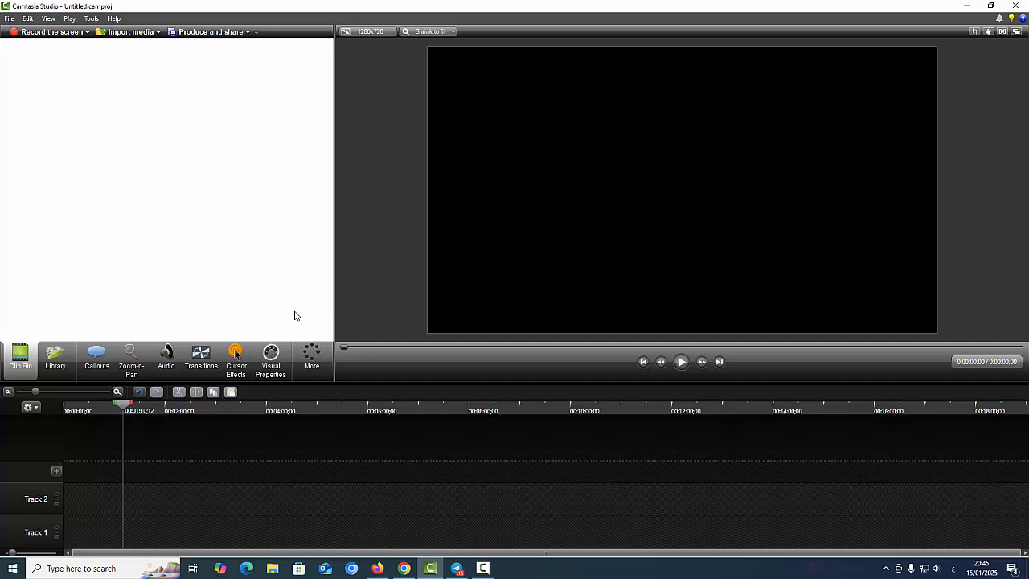
right_click(190, 164)
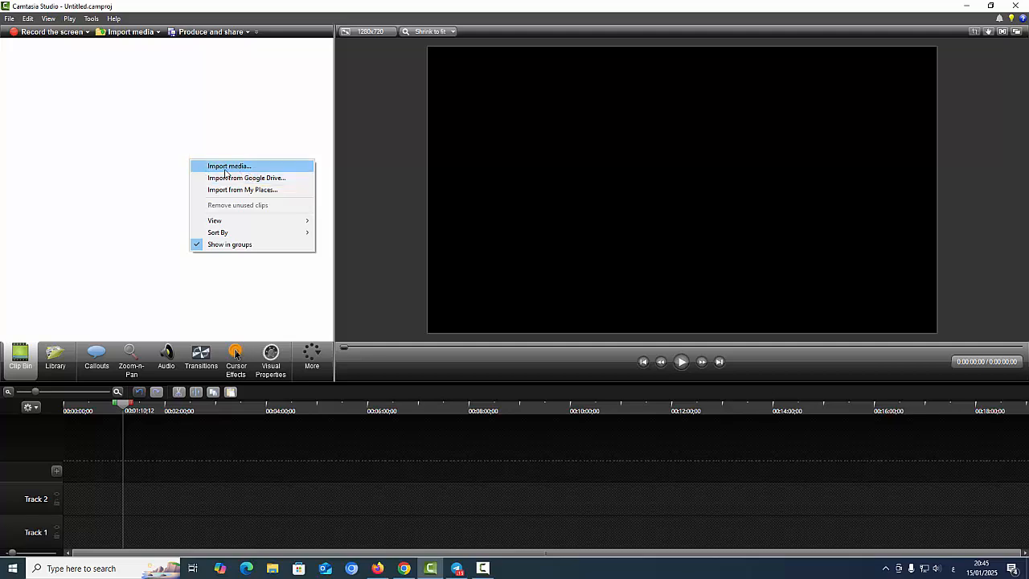
left_click(226, 167)
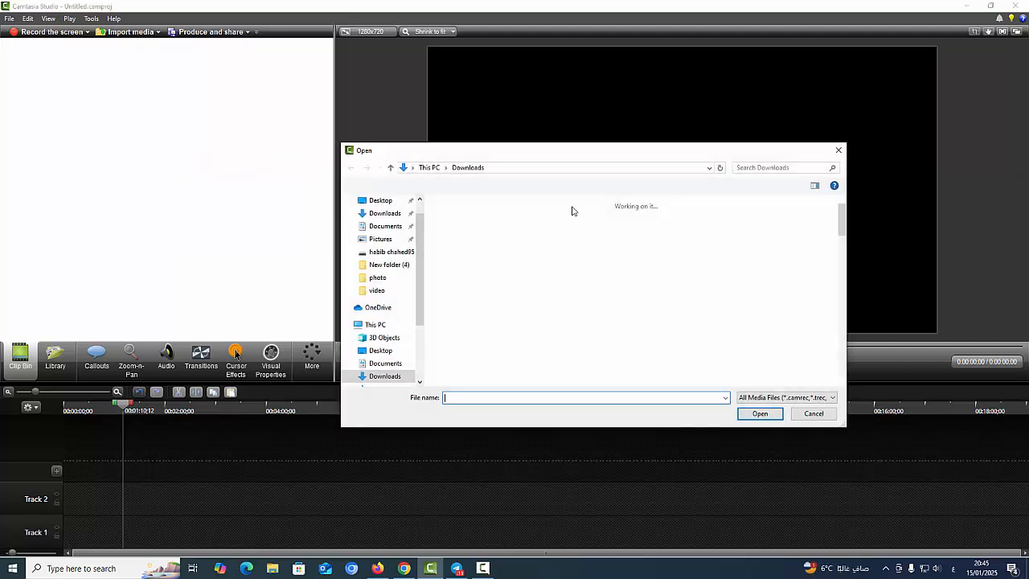
scroll(627, 324, "down", 10)
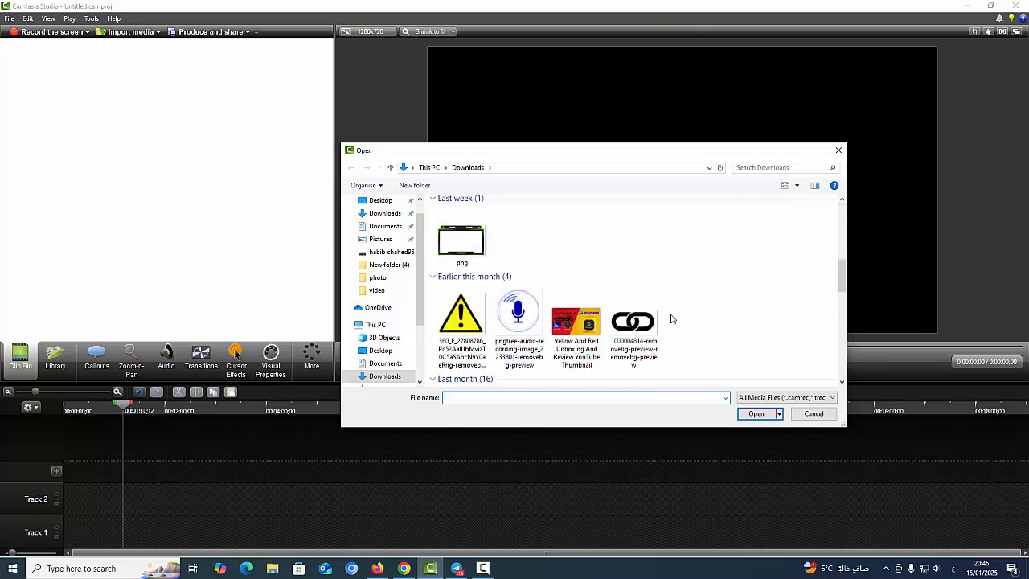
scroll(624, 326, "down", 4)
scroll(611, 324, "up", 3)
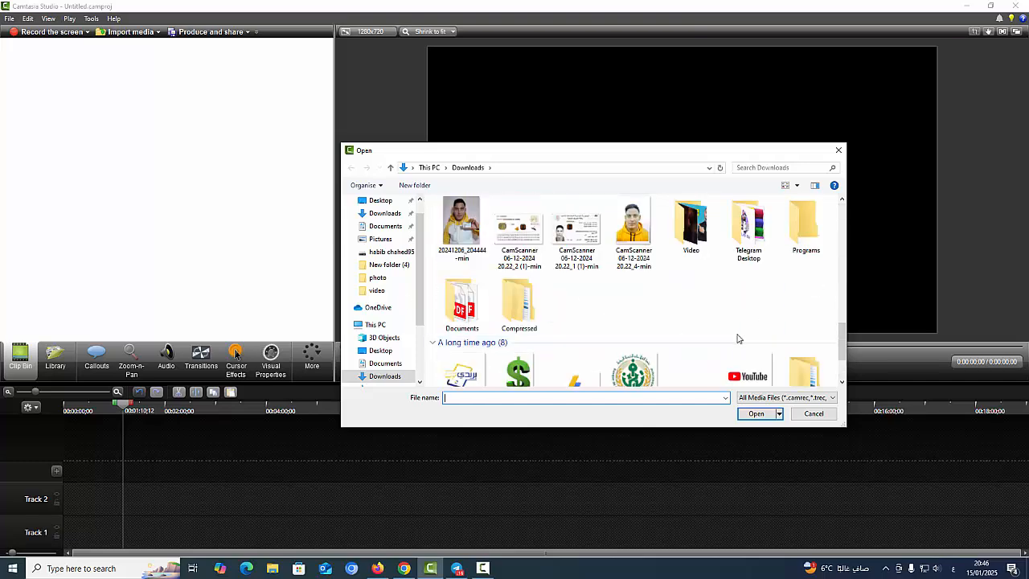
scroll(808, 374, "down", 2)
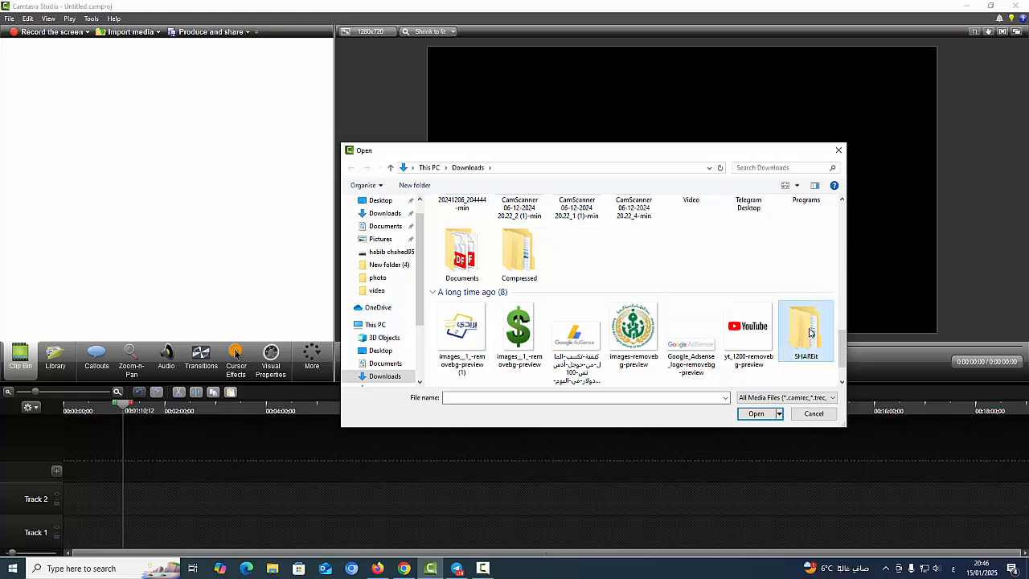
double_click(806, 326)
double_click(457, 228)
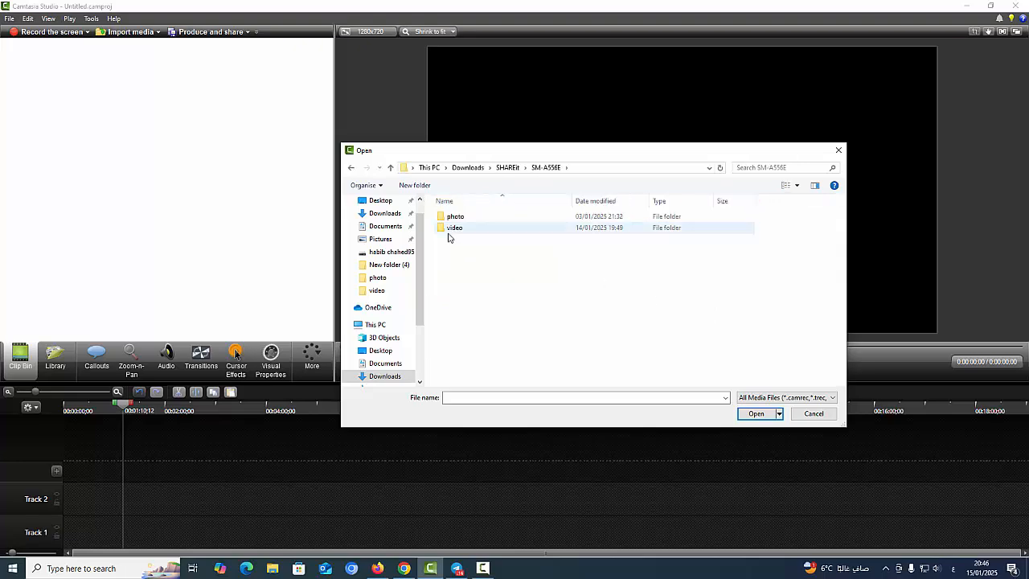
double_click(451, 230)
double_click(523, 230)
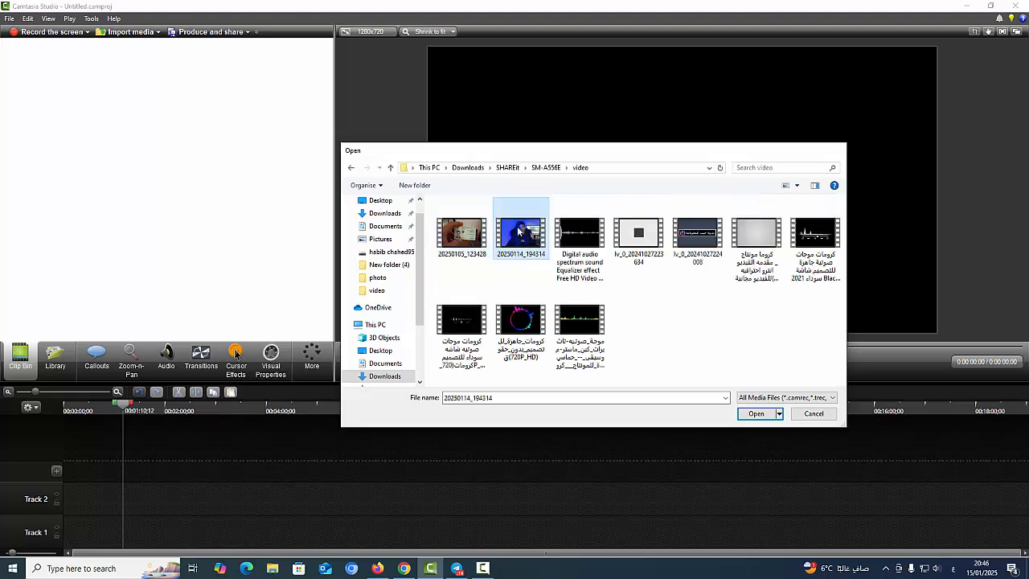
Step: Place the imported video at the very start of Track 2 and mute the system sound
right_click(44, 87)
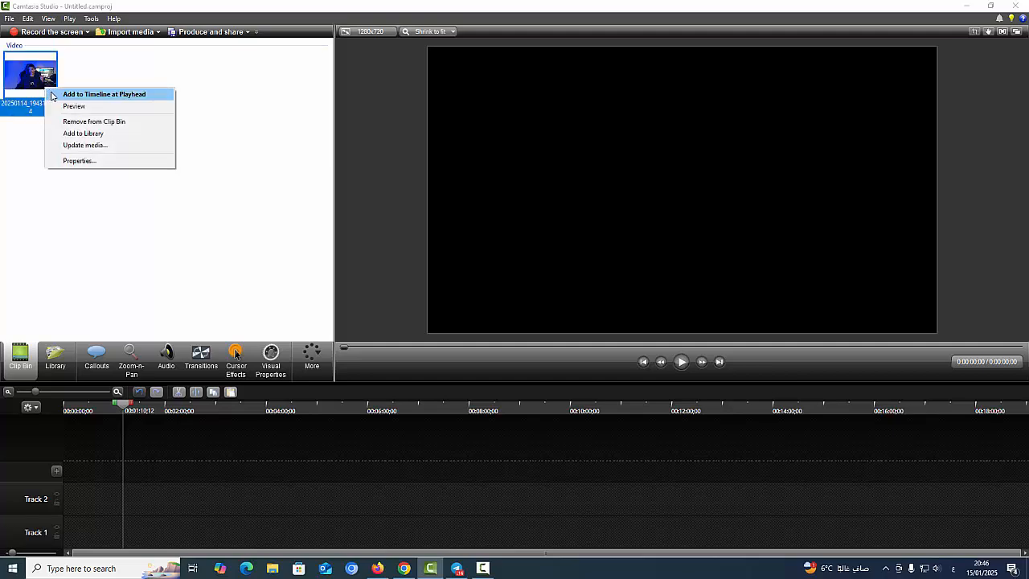
left_click(53, 94)
left_click(935, 570)
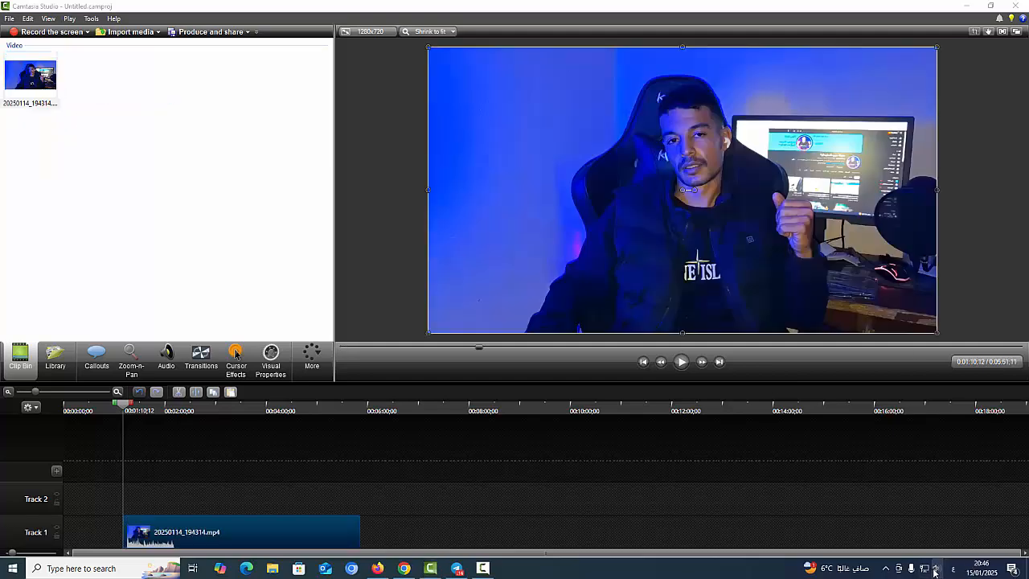
left_click_drag(221, 544, 160, 502)
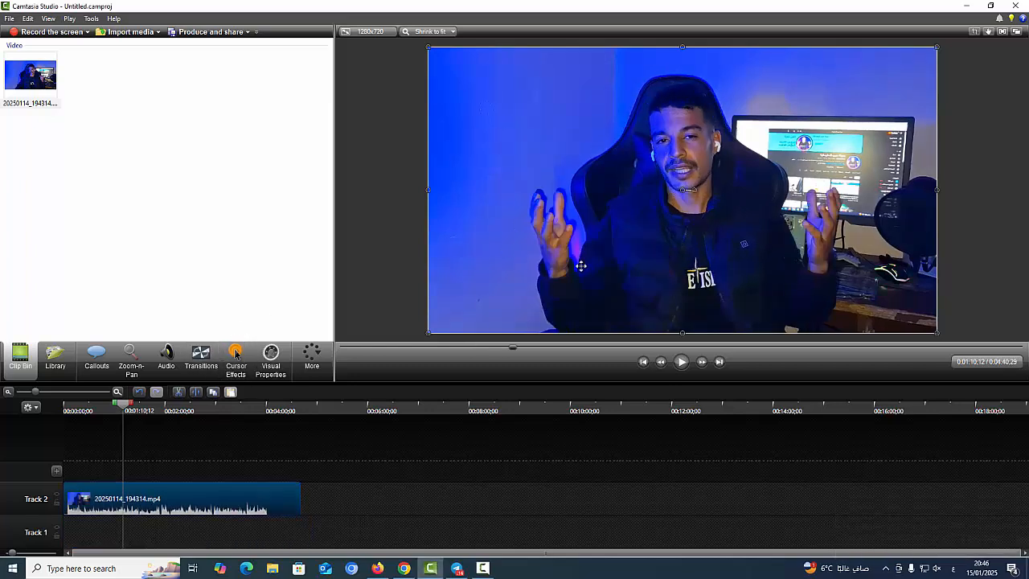
Step: Enable mix to mono, noise removal and volume leveling with low volume variation for the clip's audio
left_click(165, 358)
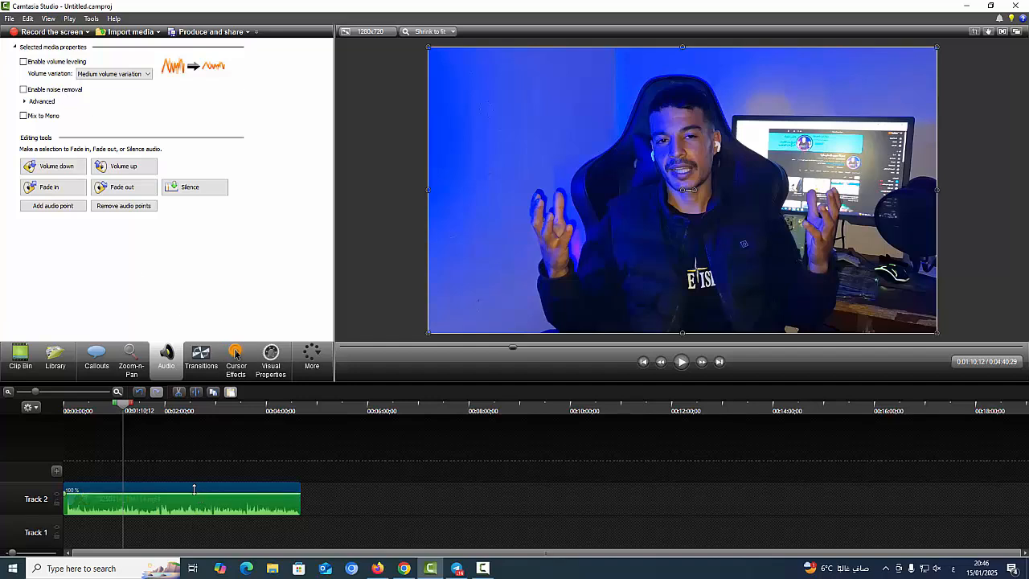
left_click_drag(193, 491, 188, 491)
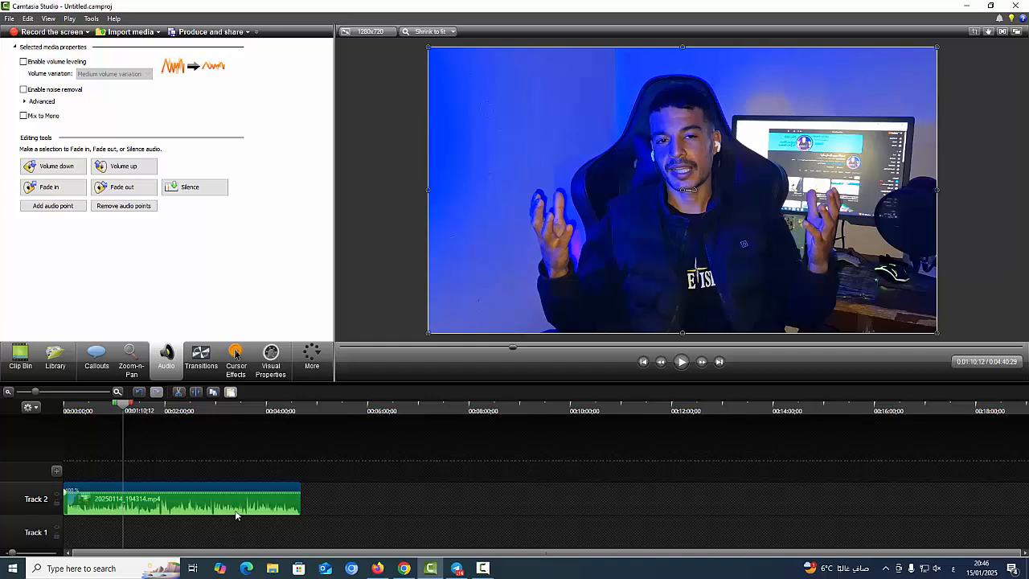
left_click(40, 117)
left_click(46, 90)
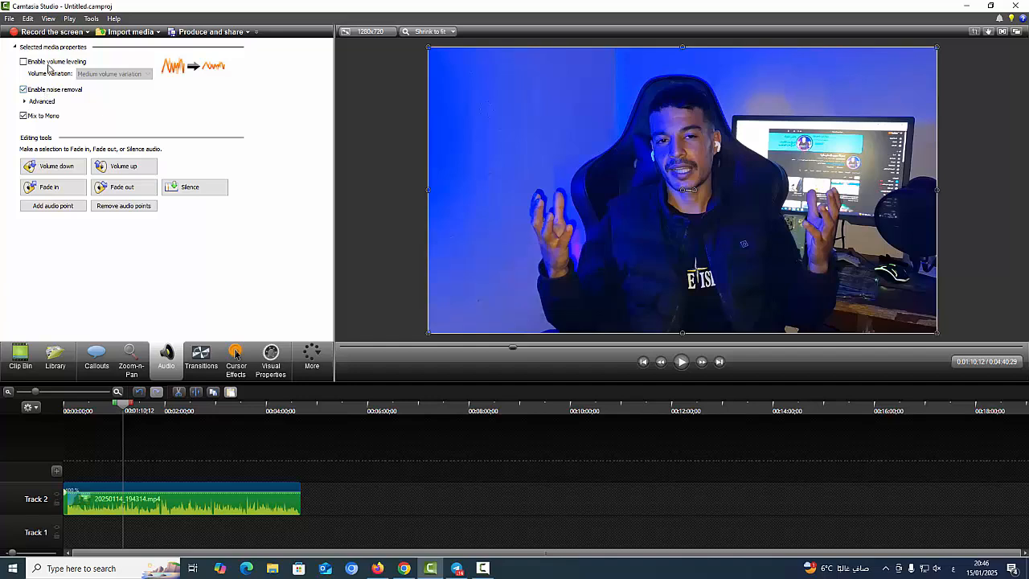
left_click(49, 64)
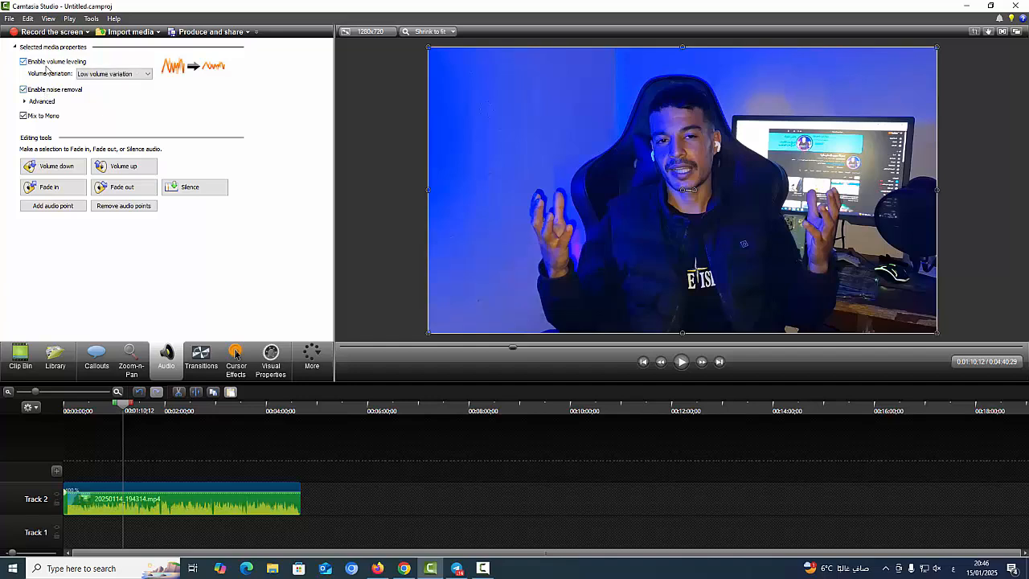
left_click(122, 74)
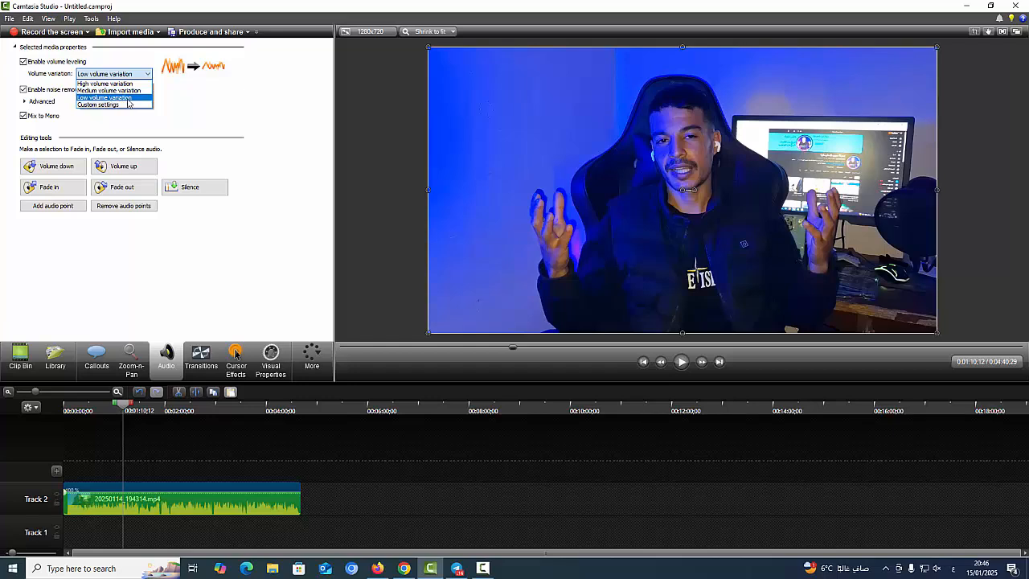
left_click(127, 98)
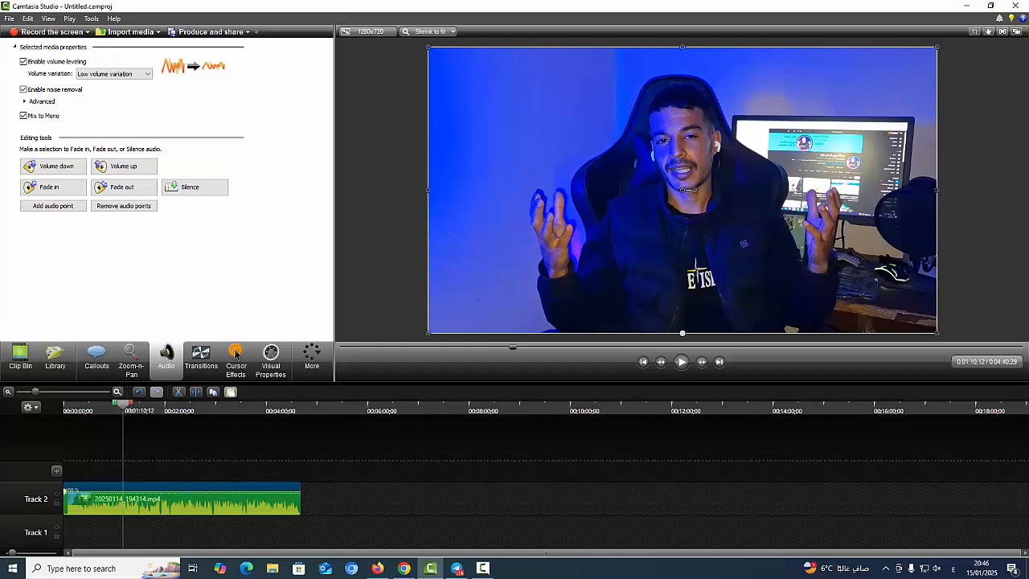
Step: Cut the whole clip out of Track 2 and undo the cut, doing this twice
left_click(96, 358)
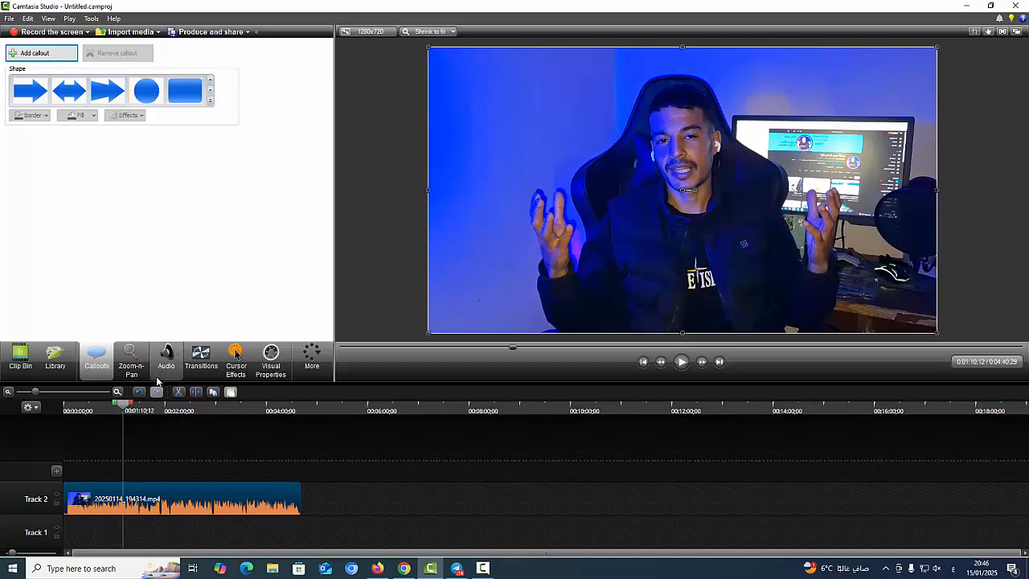
left_click(177, 393)
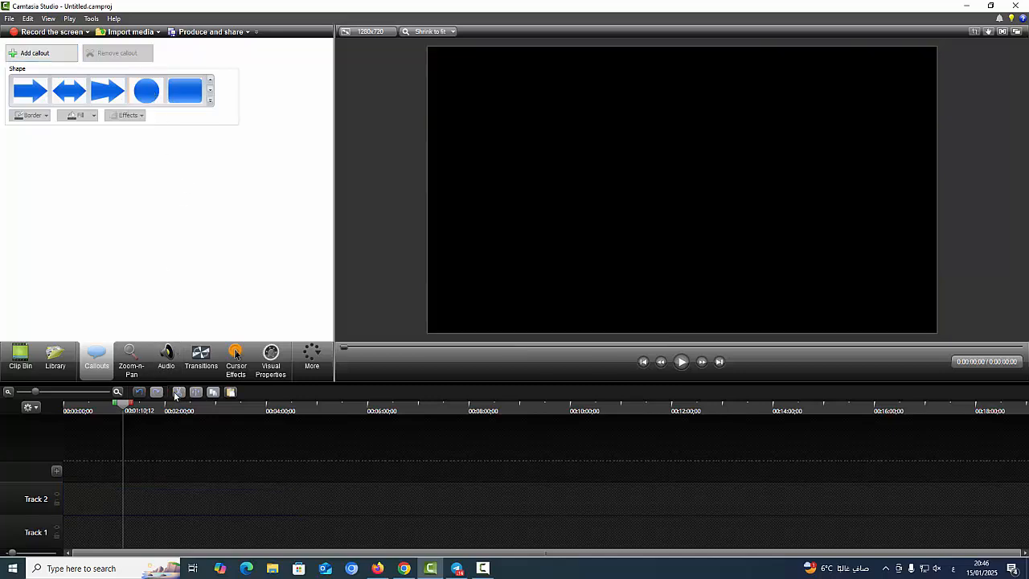
left_click(138, 393)
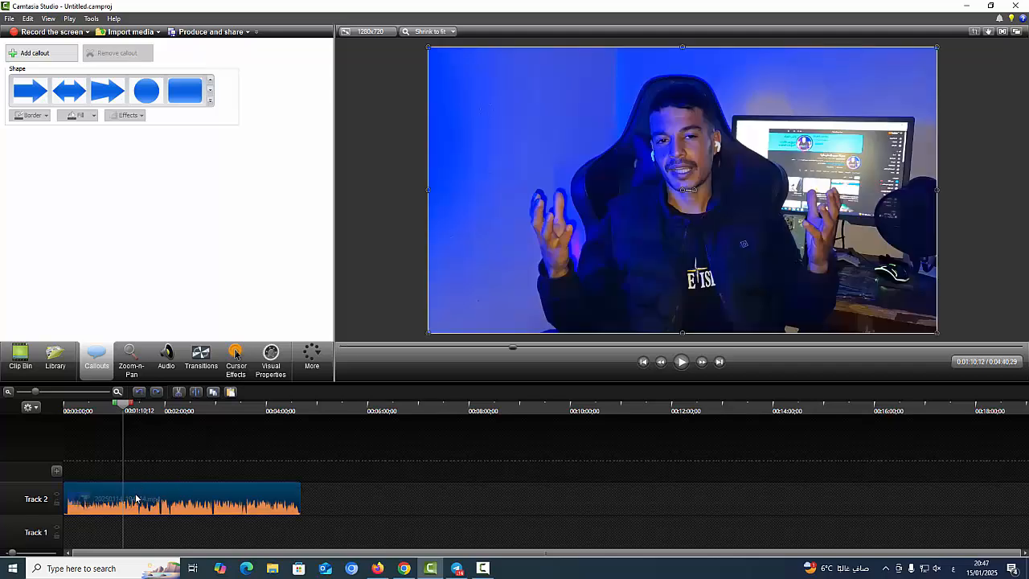
left_click(179, 393)
left_click(139, 392)
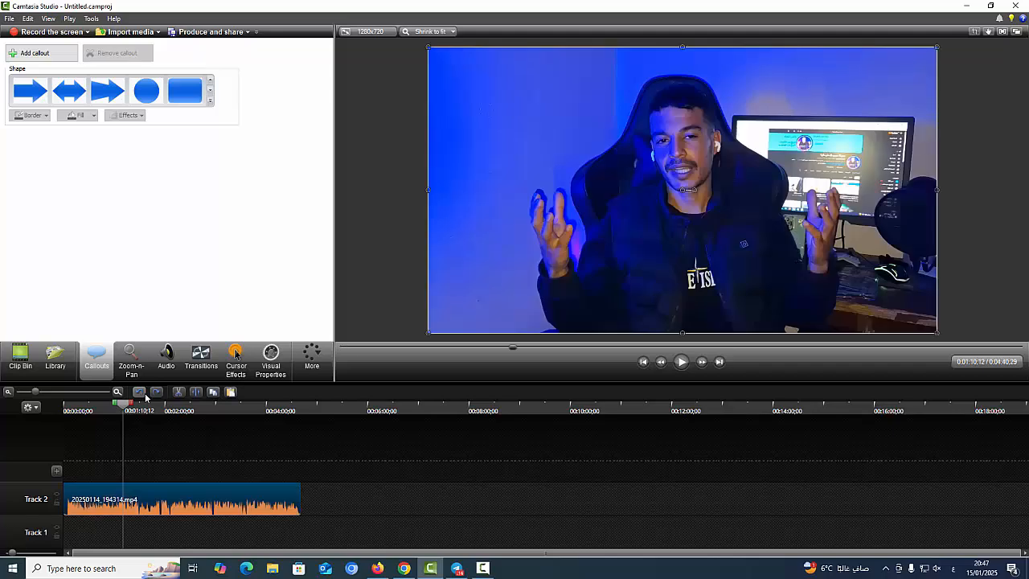
Step: Split the clip at the 0:01:10;12 playhead position and move its second part to Track 1, starting at about 0:01:25
key("s")
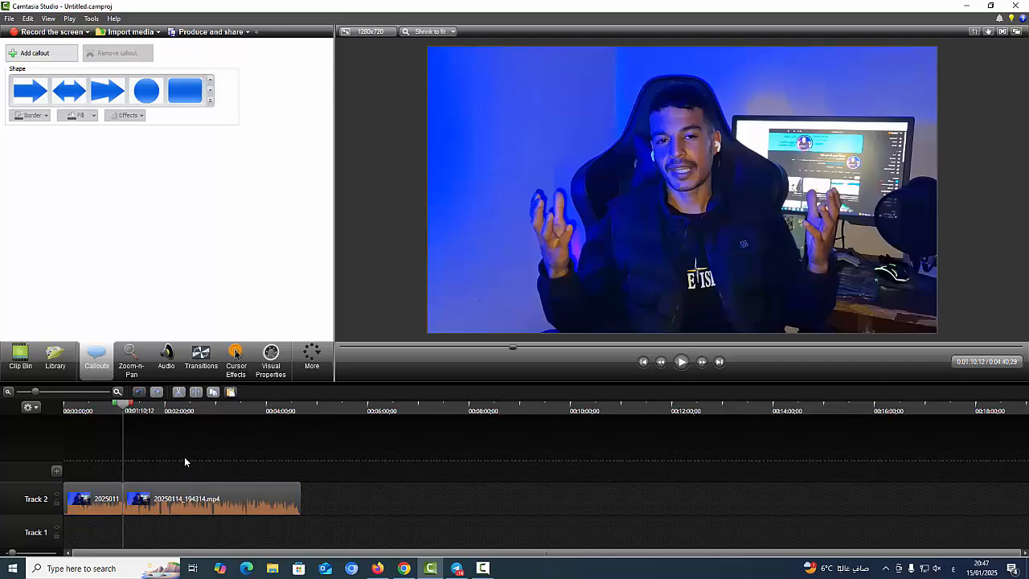
left_click(234, 504)
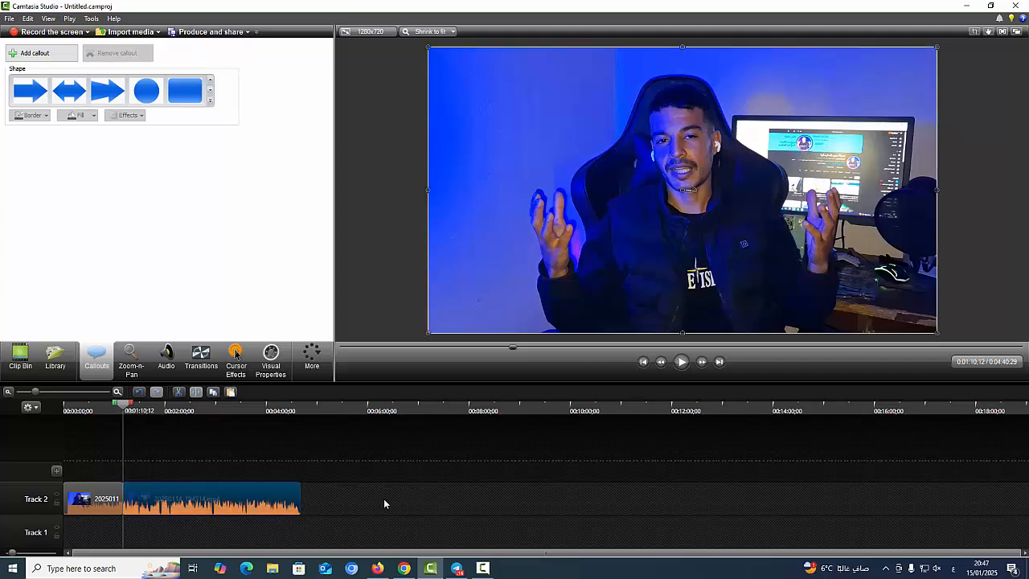
left_click_drag(144, 503, 194, 535)
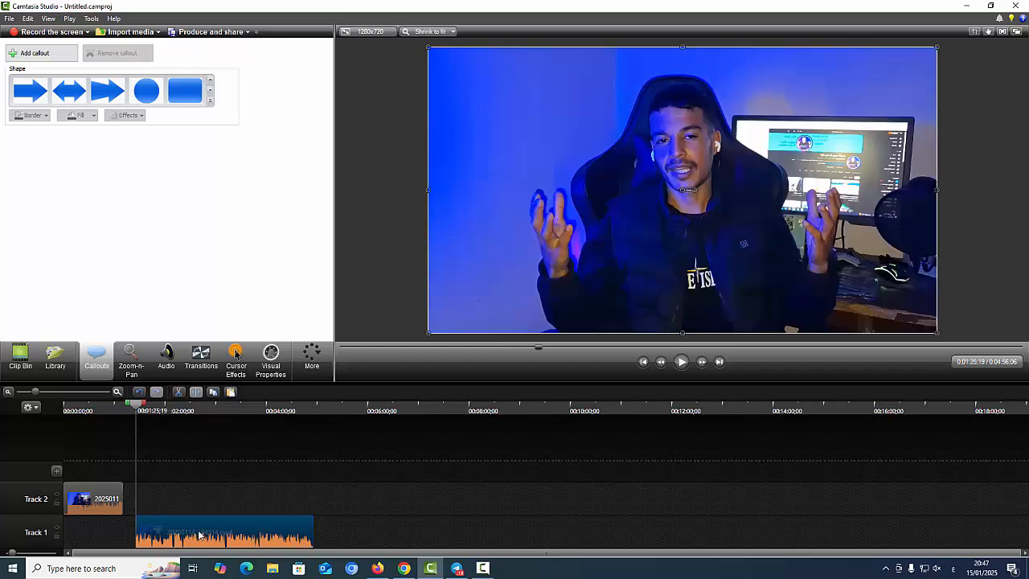
Step: Try to add the Track 1 clip to the Library as an asset, and cancel the operation
right_click(225, 531)
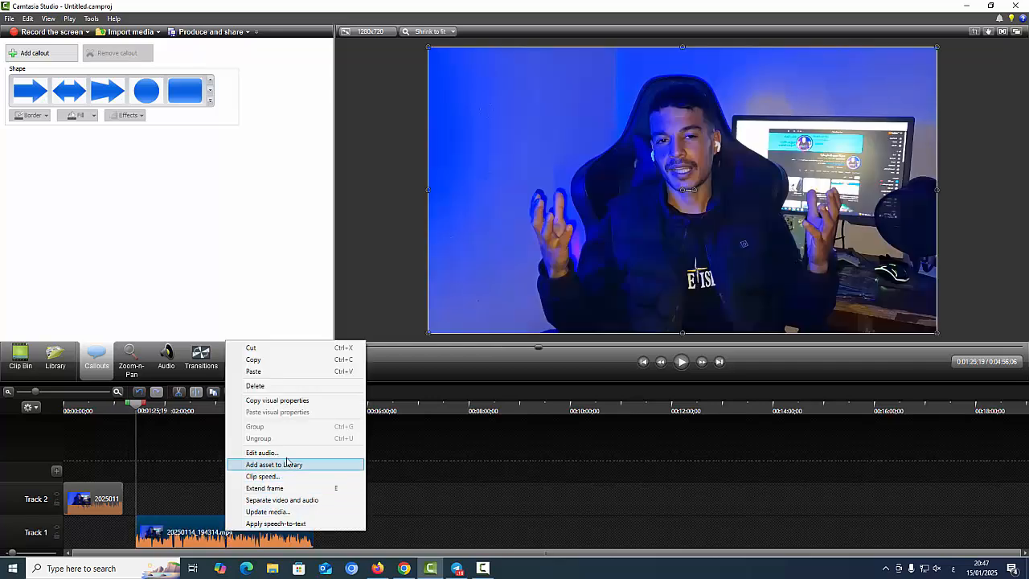
left_click(275, 465)
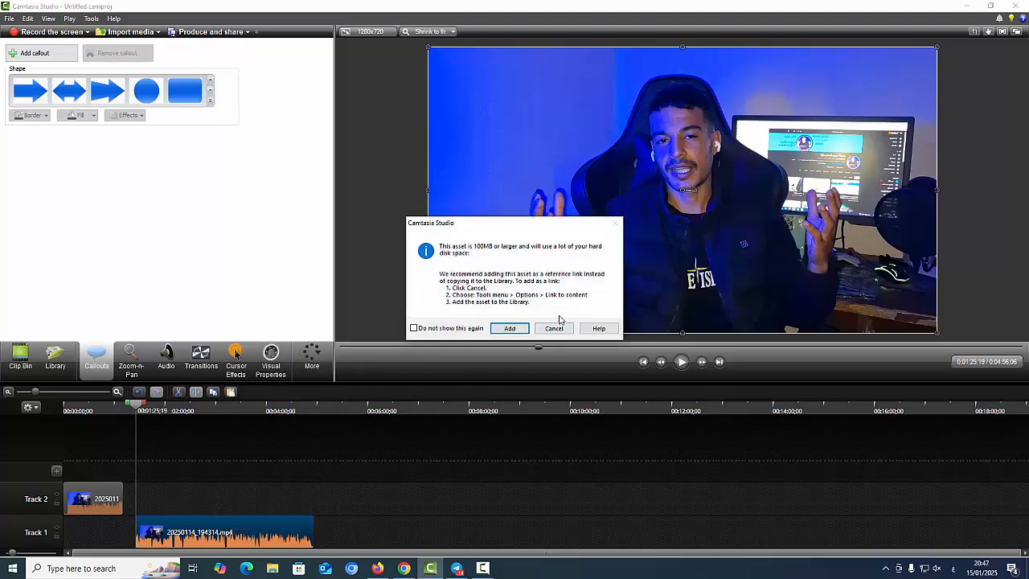
left_click(599, 328)
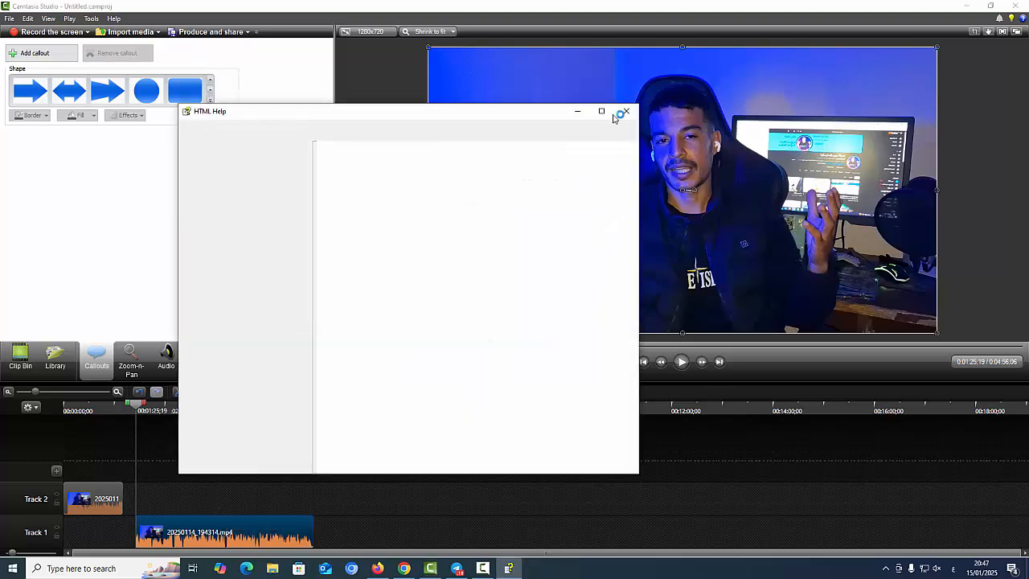
left_click(625, 111)
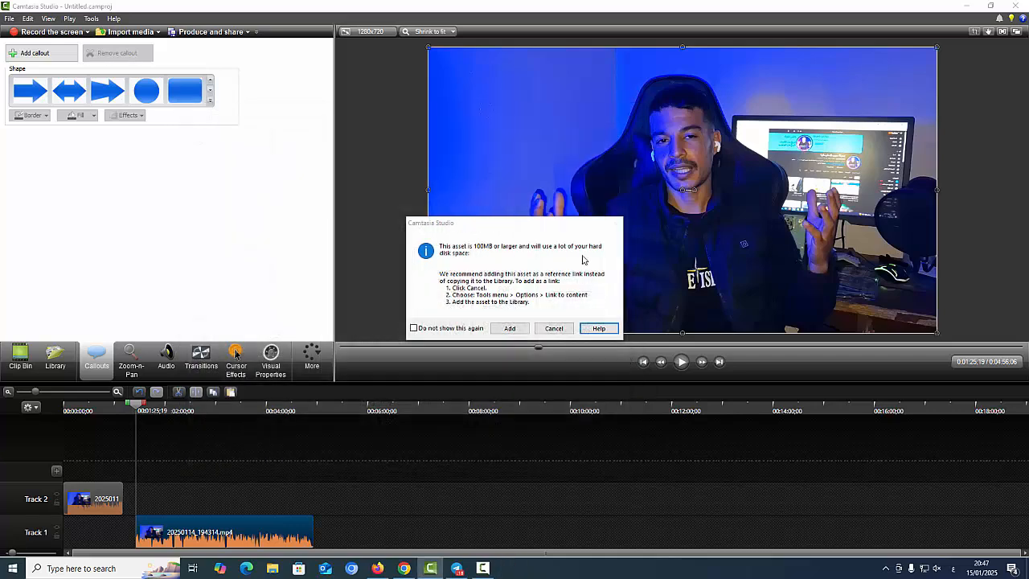
left_click(515, 328)
left_click(513, 303)
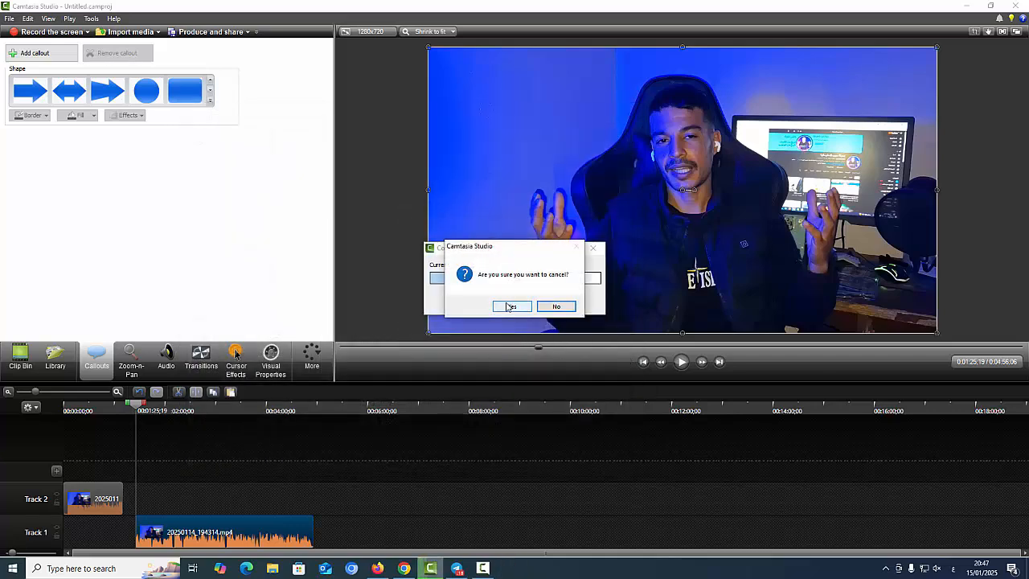
left_click(510, 306)
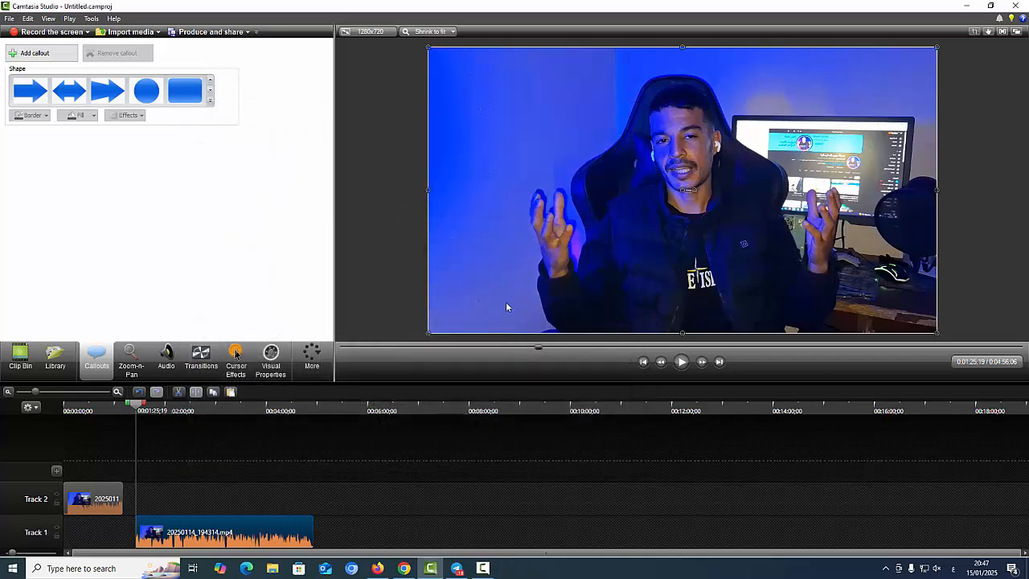
Step: Separate the second part's video and audio, placing the video directly after the first part on Track 2 and the audio on Track 3
right_click(246, 527)
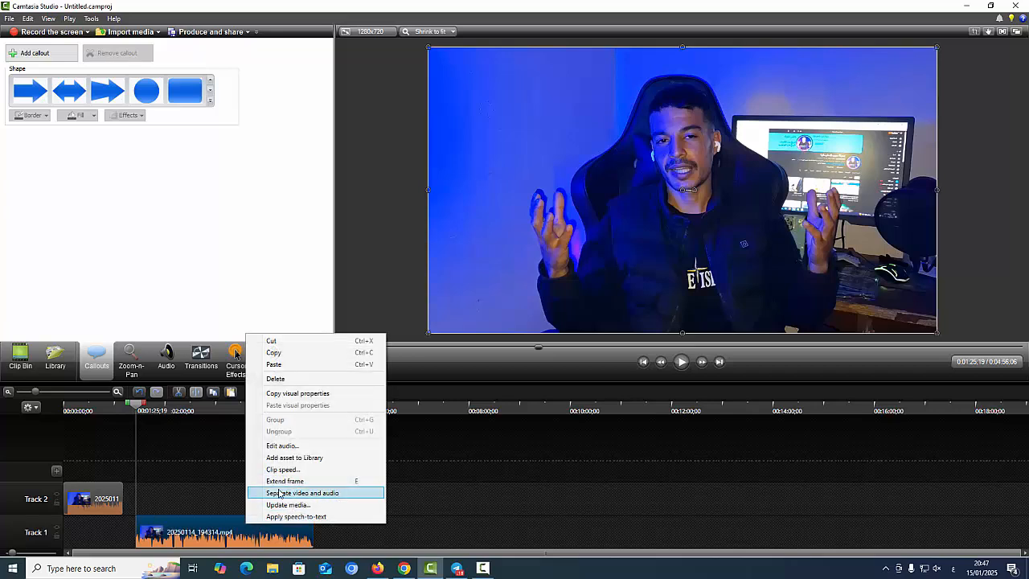
left_click(293, 494)
left_click_drag(245, 471, 482, 492)
left_click_drag(276, 525, 255, 527)
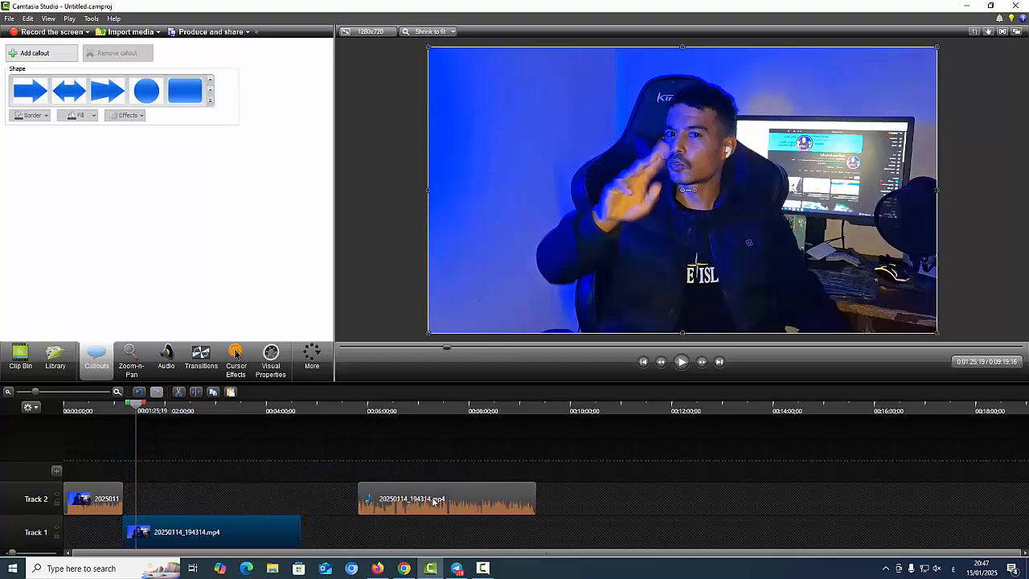
left_click_drag(435, 500, 183, 500)
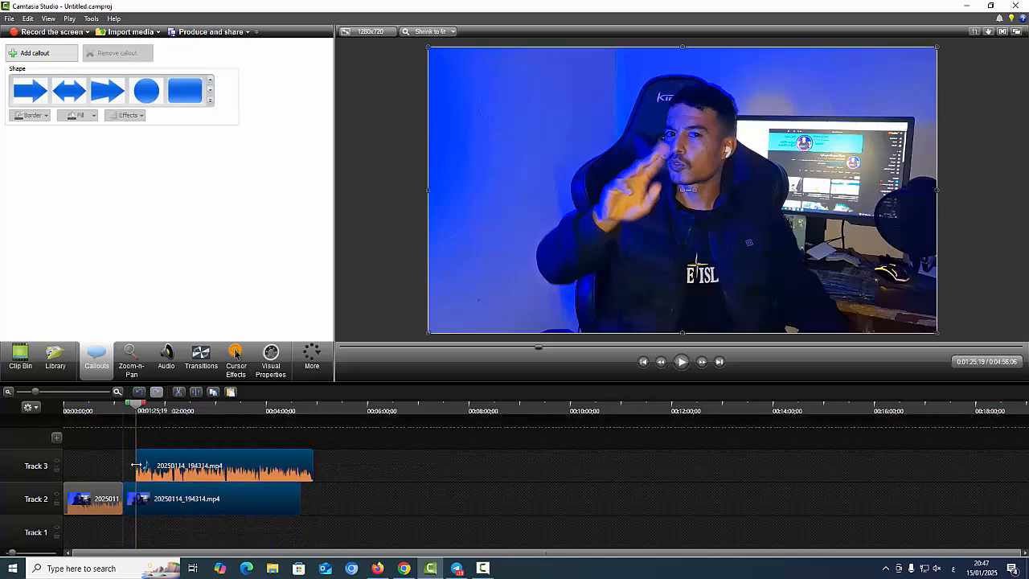
Step: Move the playhead to 0:01:15;15 and look through the Transitions, Cursor Effects and Visual Properties options
left_click(128, 411)
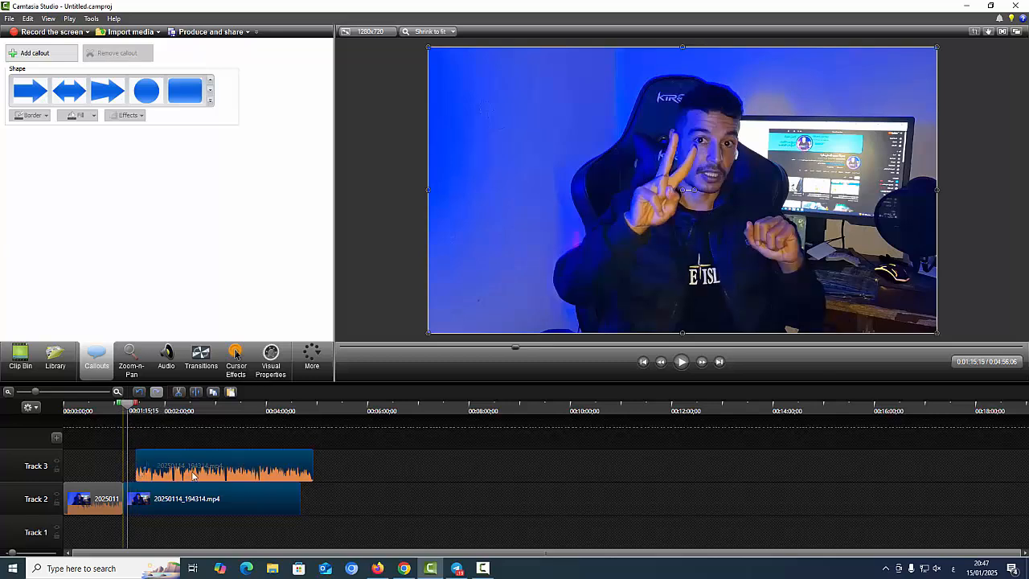
left_click(201, 367)
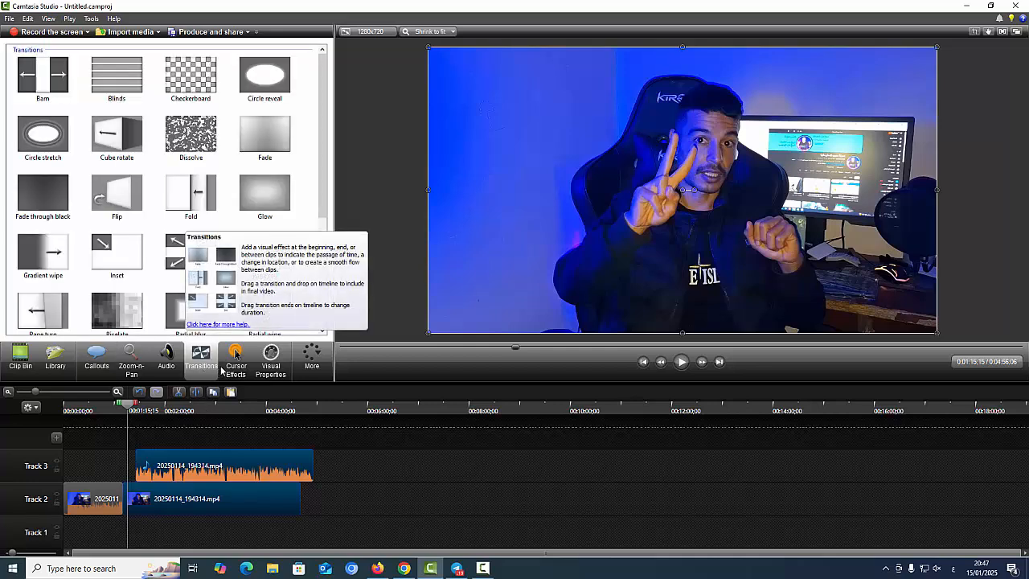
left_click(223, 370)
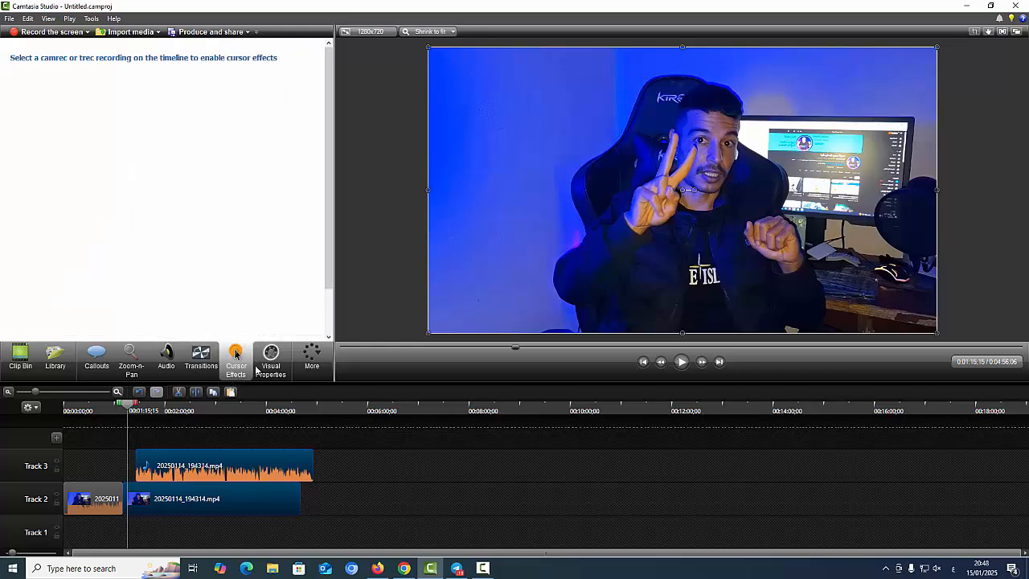
left_click(257, 369)
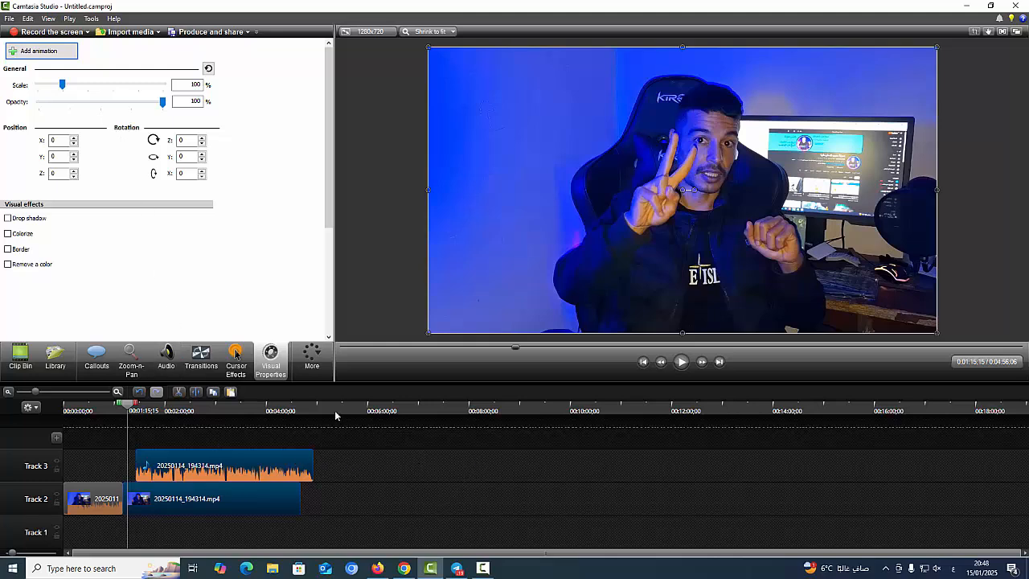
Step: Launch screen recording to bring up the recorder's controls on the desktop, and try to switch back to the Untitled.camproj editor
left_click(38, 32)
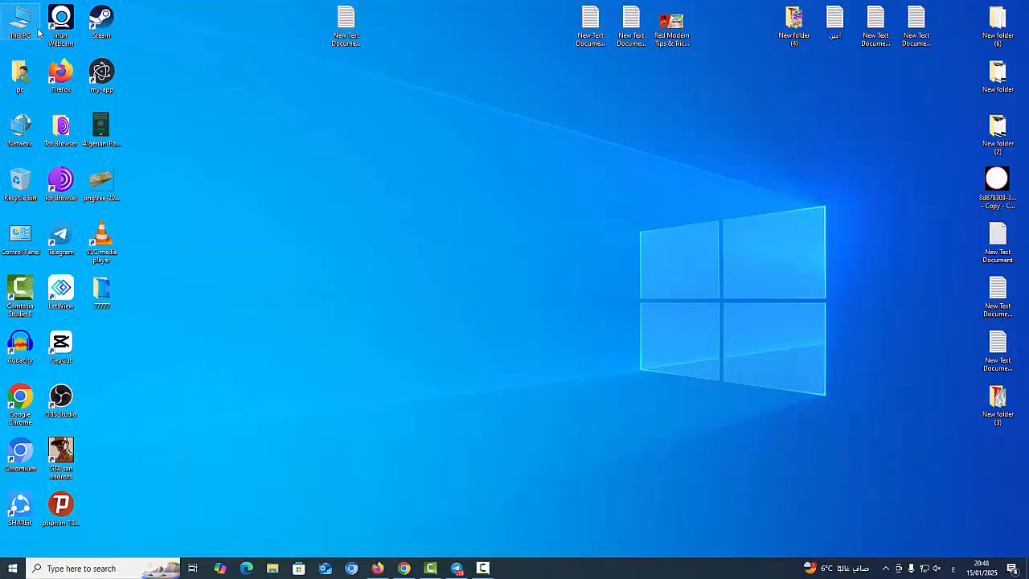
left_click(482, 568)
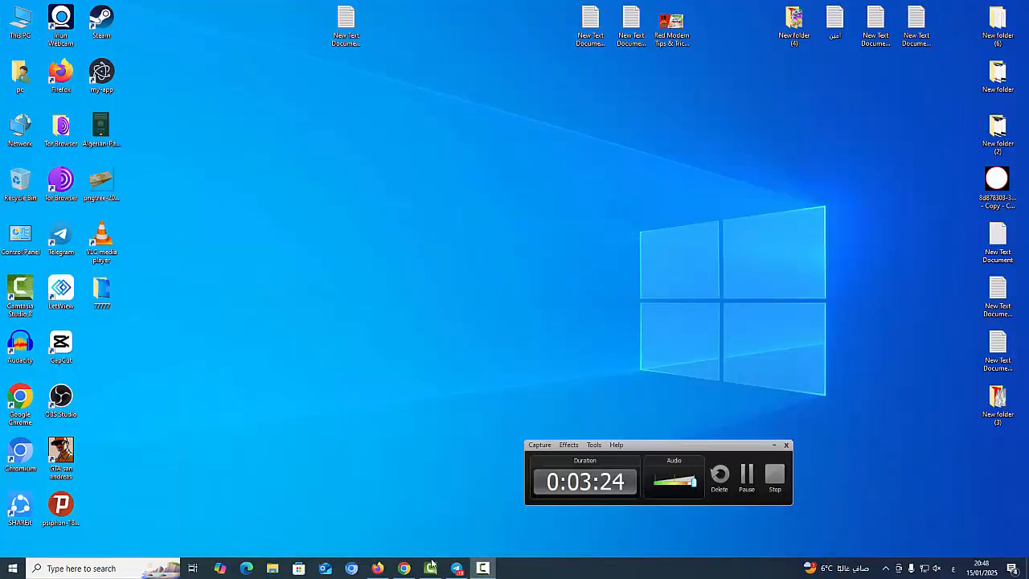
mouse_move(431, 566)
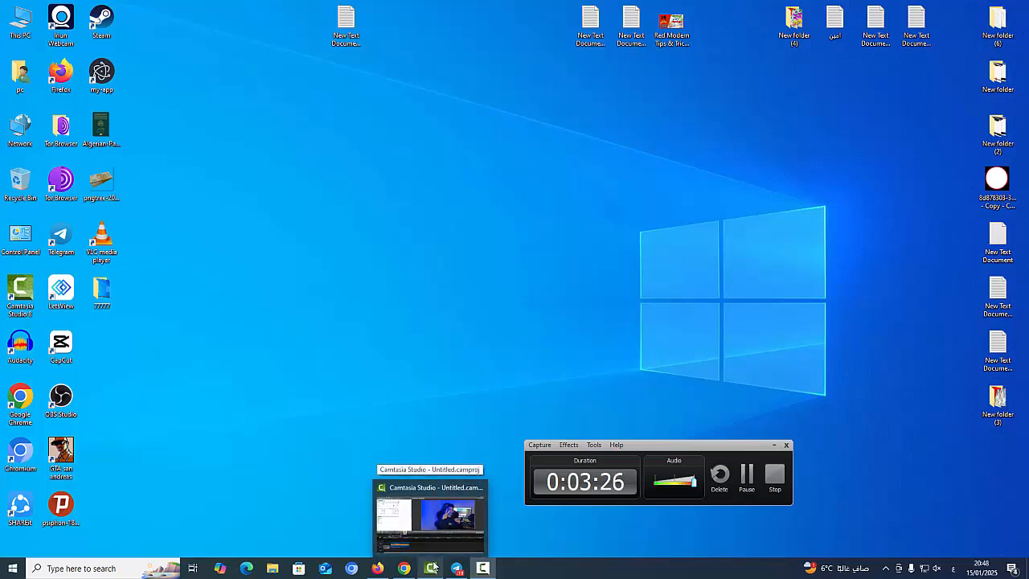
left_click(455, 553)
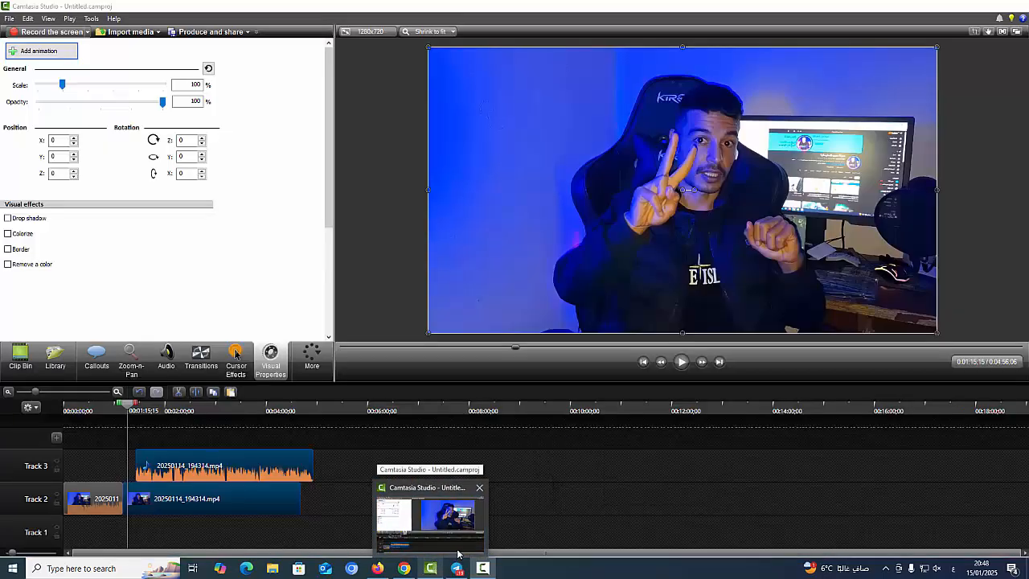
left_click(451, 554)
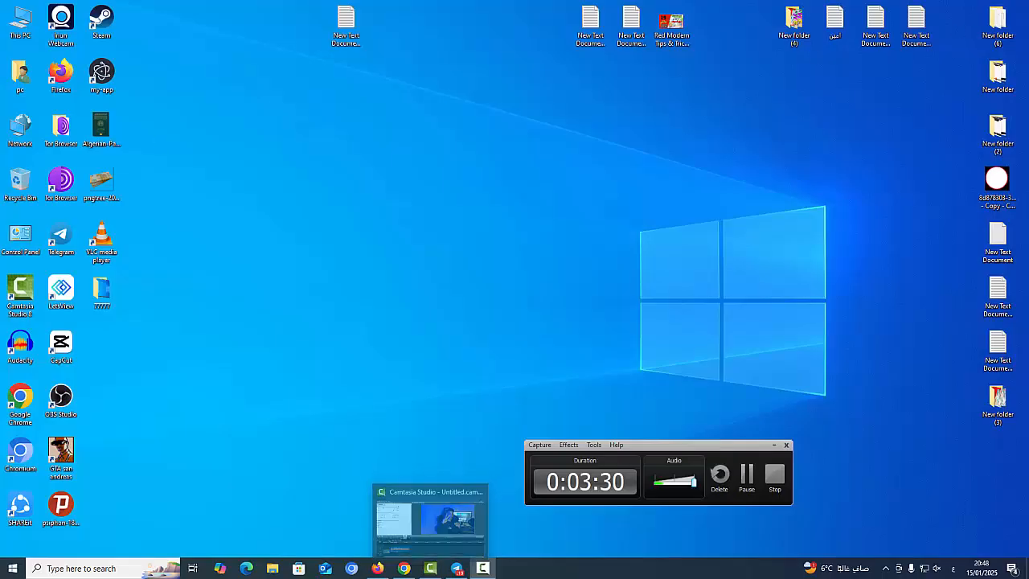